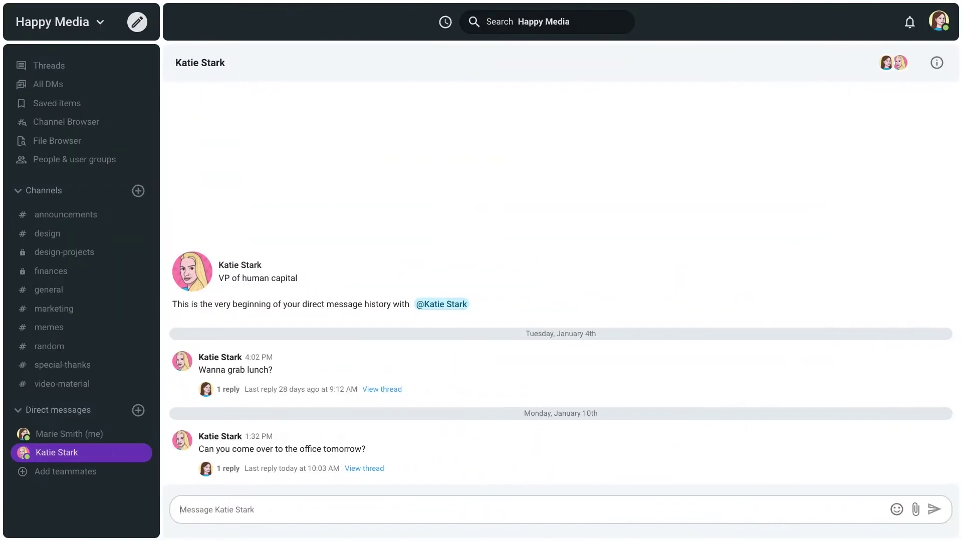
Send a two-line DM: 'Hey,' then 'Have you received an email from the Gerald company?'
text(Hey,)
key(shift+Return)
text(Have you r)
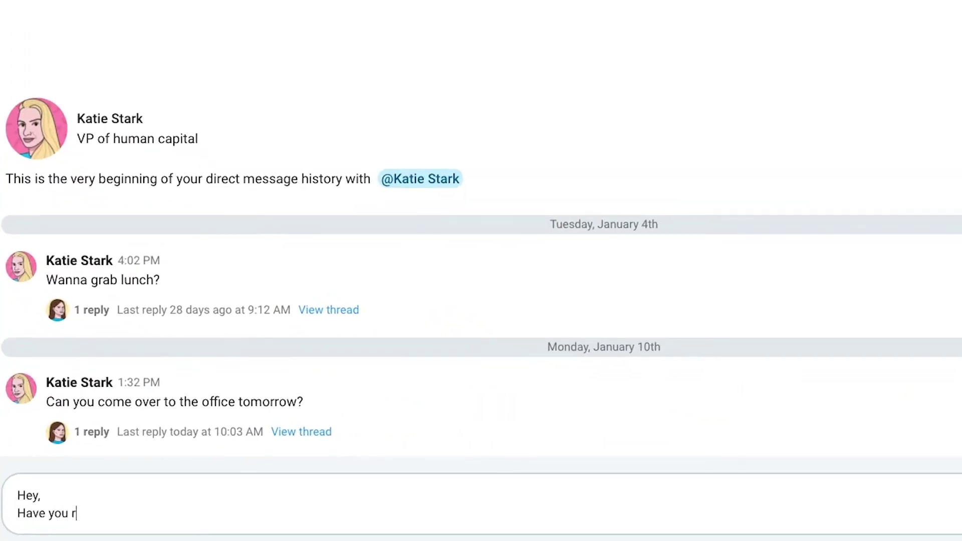
text(eceived an email f)
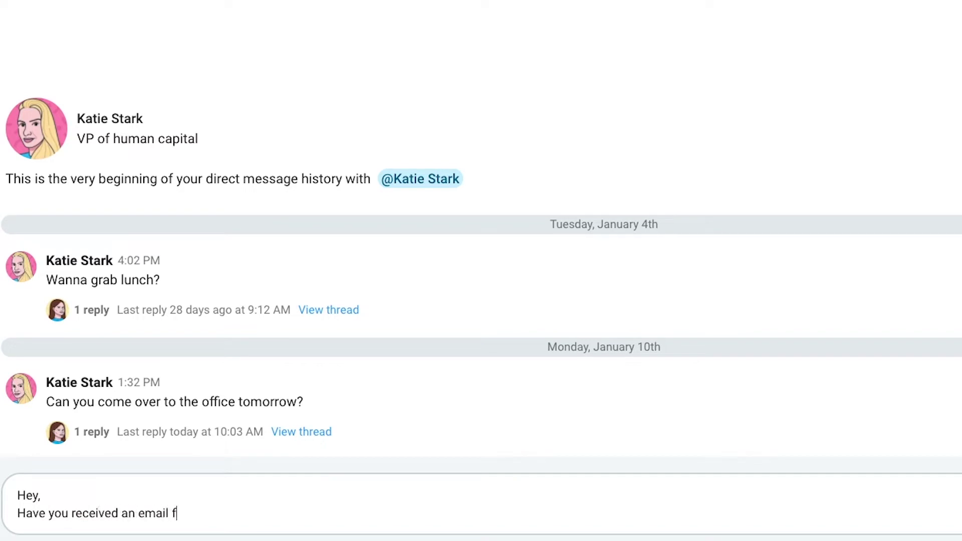
text(rom the Gerald company?)
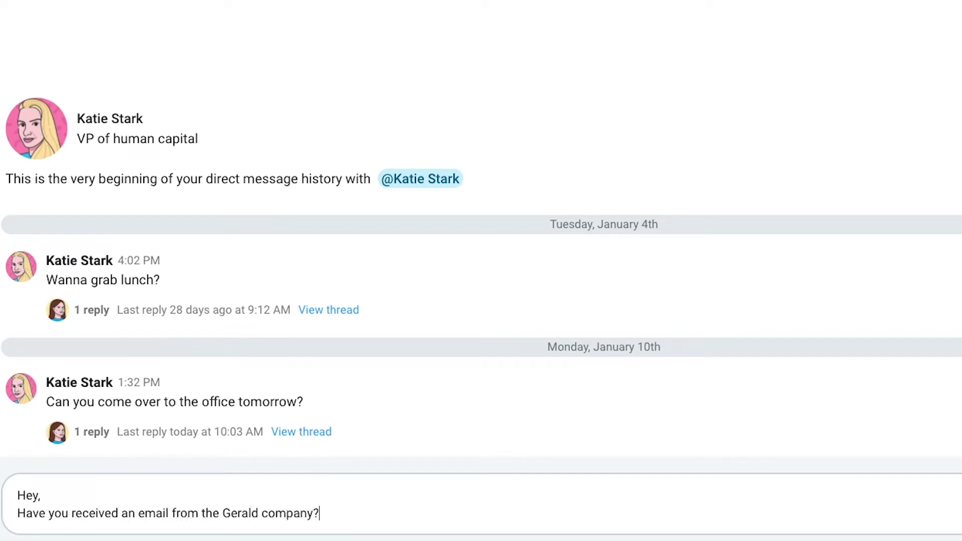
key(Return)
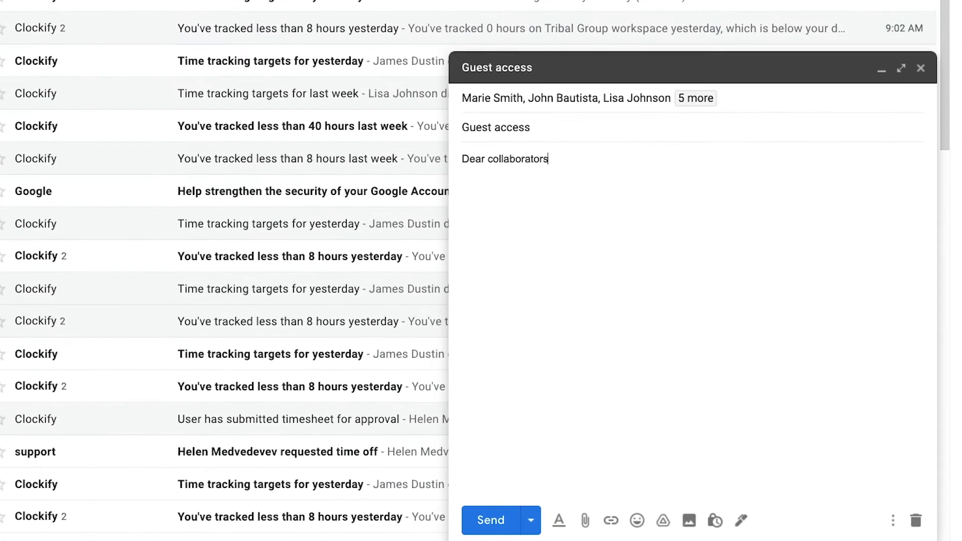
Finish the draft with 'From now on, all communication is moving to Pumble.', 'Your sincerely,' and the sender's name
text(From now on, all communication is moving to )
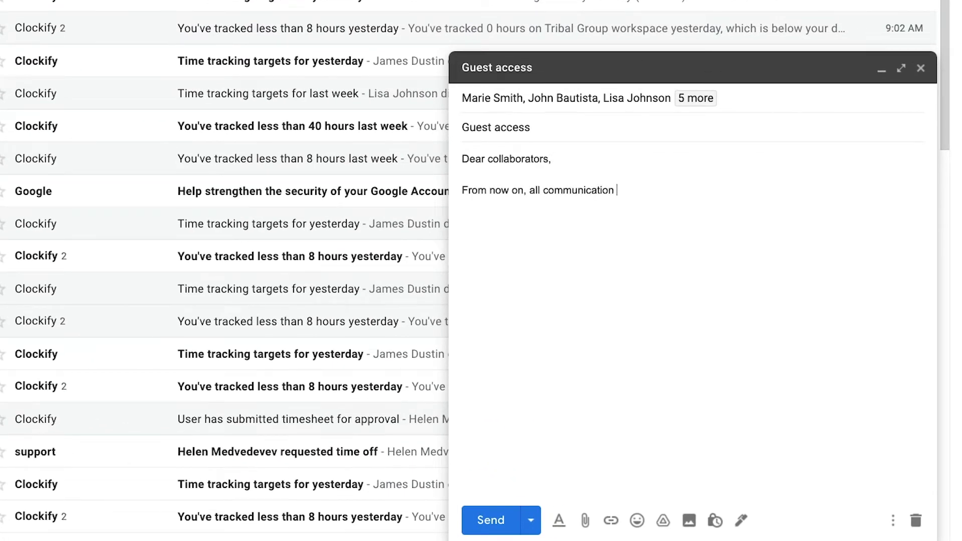
text(Pumble.)
key(Return)
key(Return)
text(Your sincerely,)
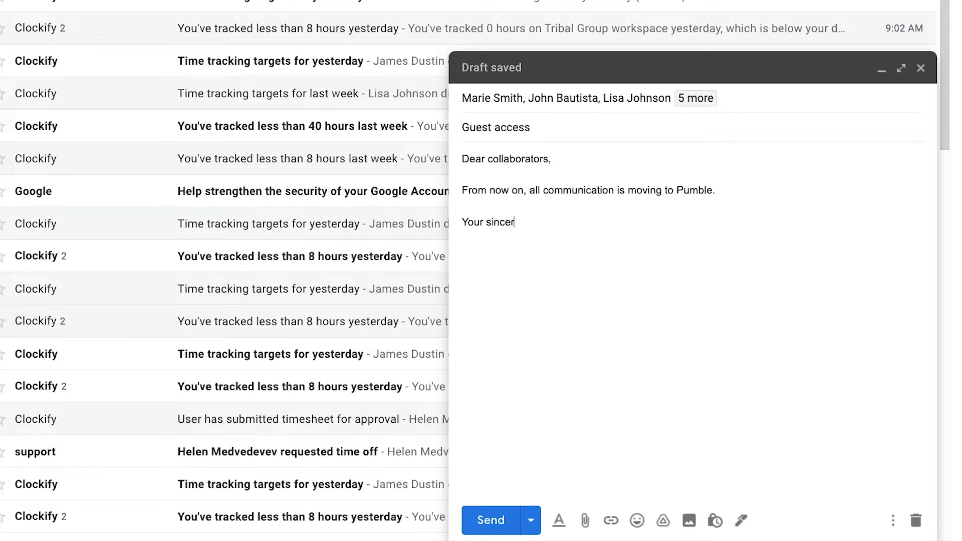
key(Return)
text(Katie Stark)
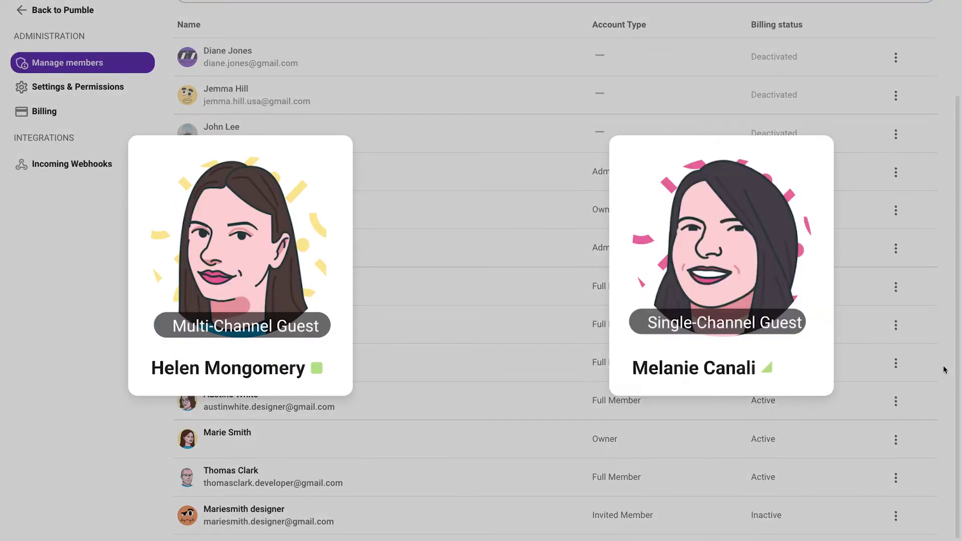
Change the ninth member to a Multi-Channel Guest with the marketing channel added
click(896, 362)
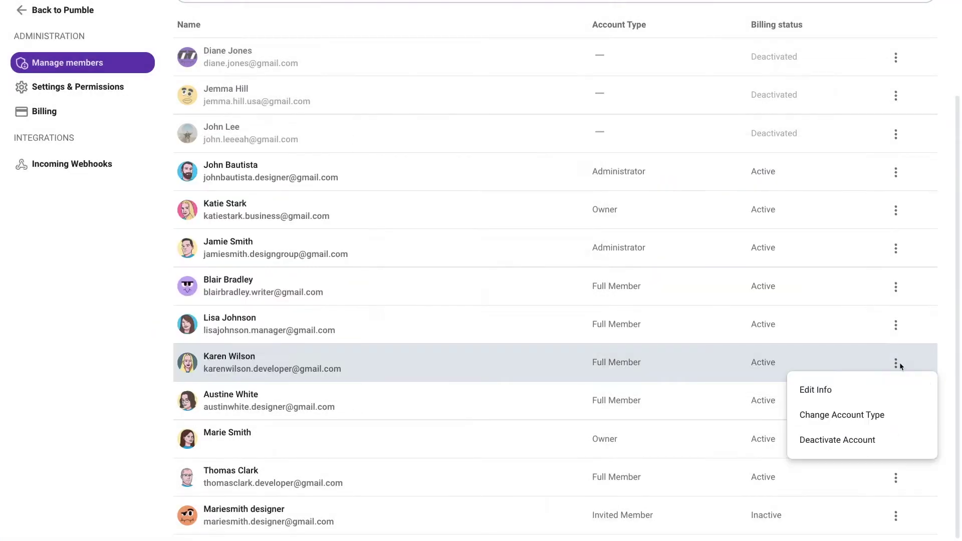
click(835, 412)
click(384, 303)
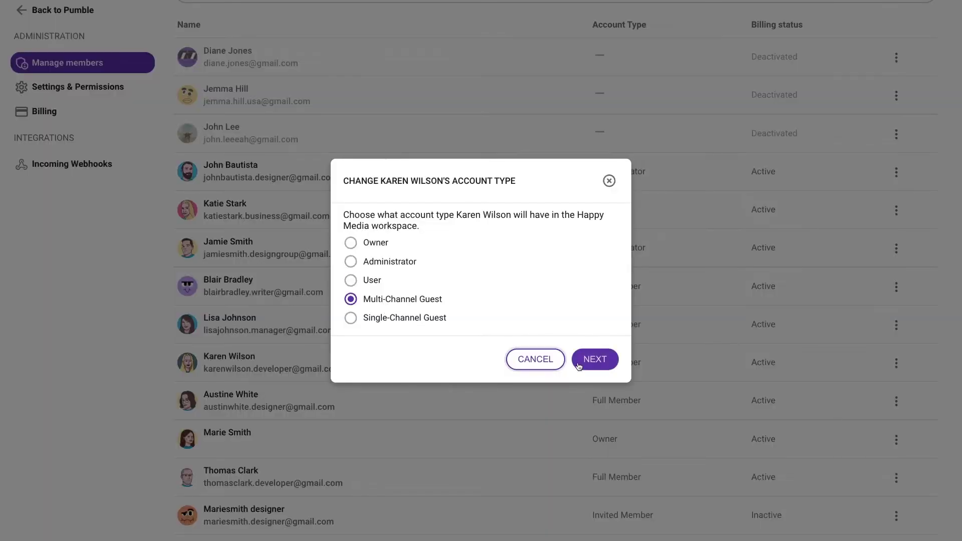
click(595, 359)
click(582, 257)
scroll(521, 353, down, 1)
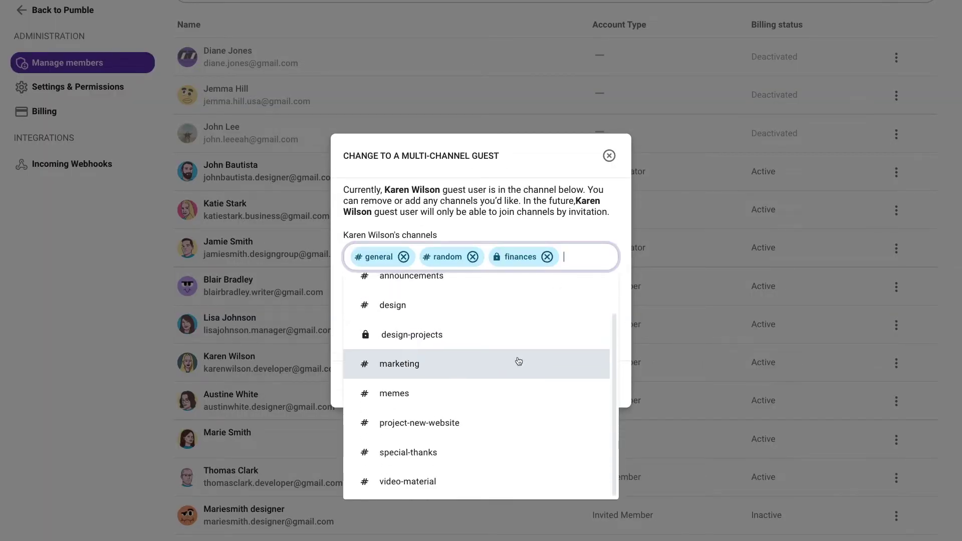
click(519, 360)
click(524, 395)
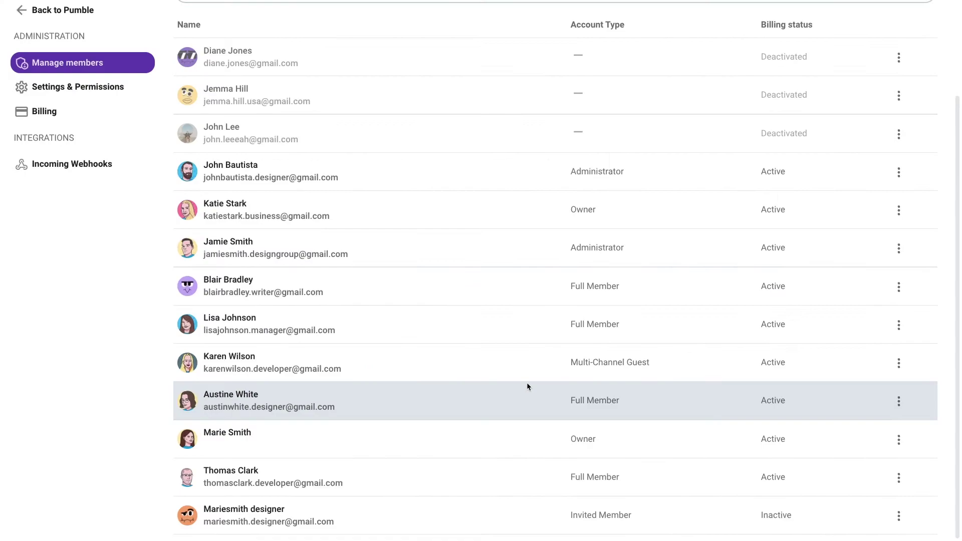
Change the seventh member to a Single-Channel Guest of design-projects
click(899, 287)
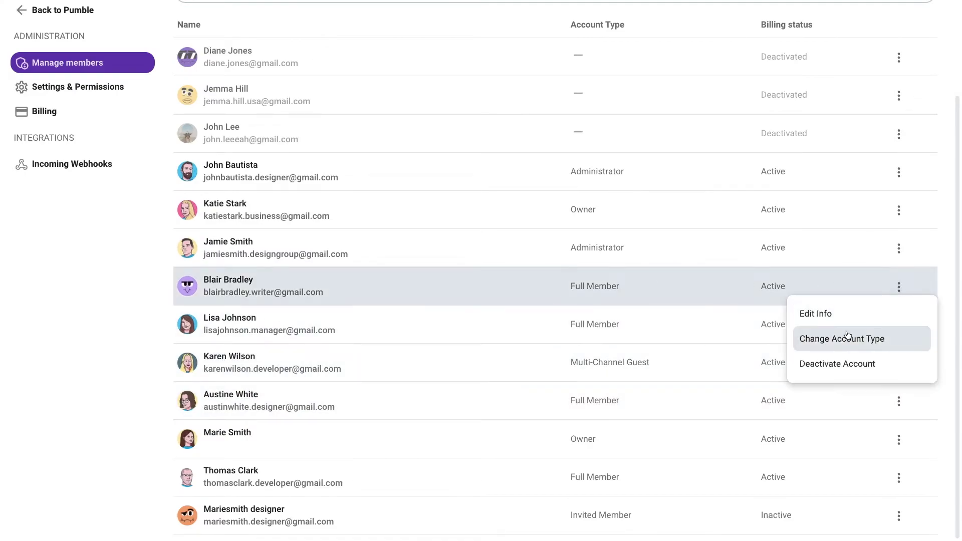
click(822, 338)
click(393, 319)
click(586, 356)
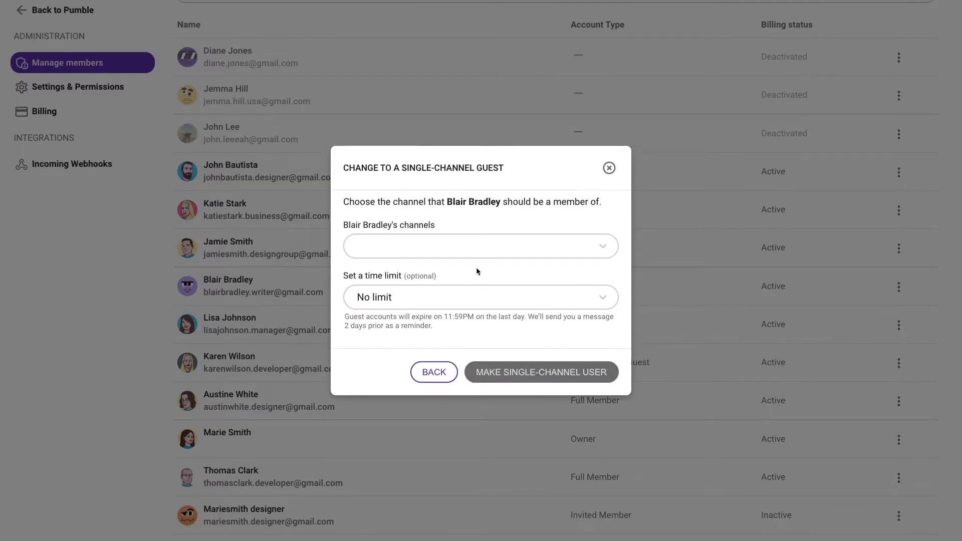
click(476, 247)
scroll(436, 351, down, 3)
click(425, 365)
click(481, 374)
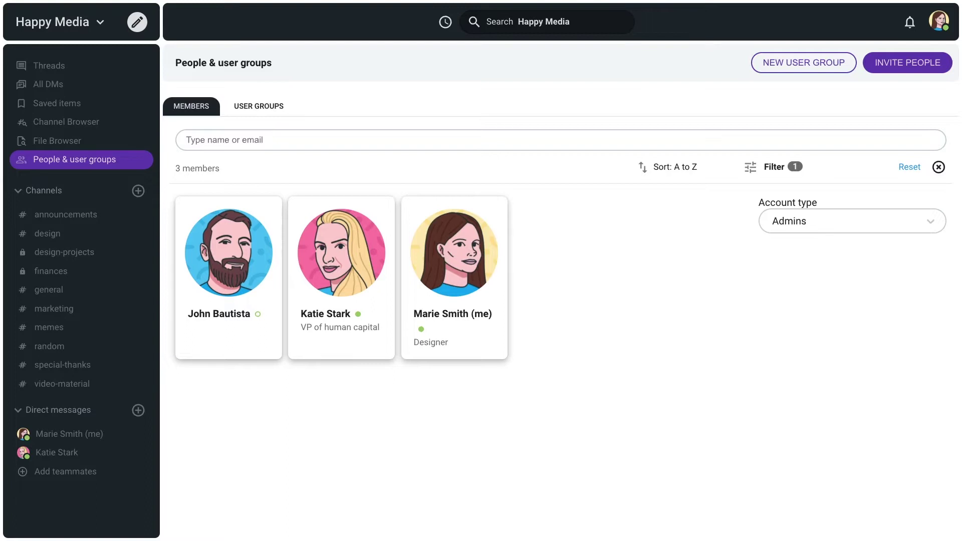
Start inviting people to Happy Media, enter the invitee's email address, and open the Invite as options
click(50, 23)
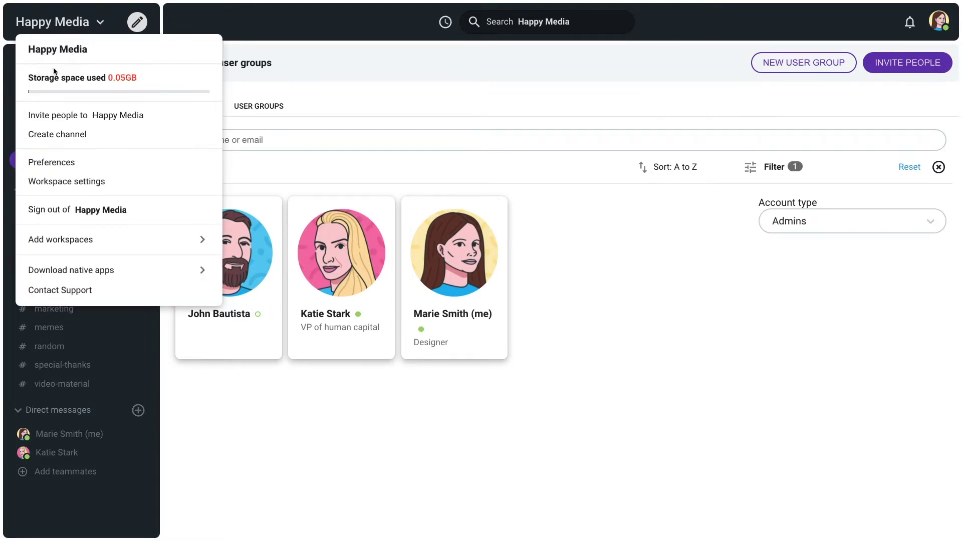
click(59, 118)
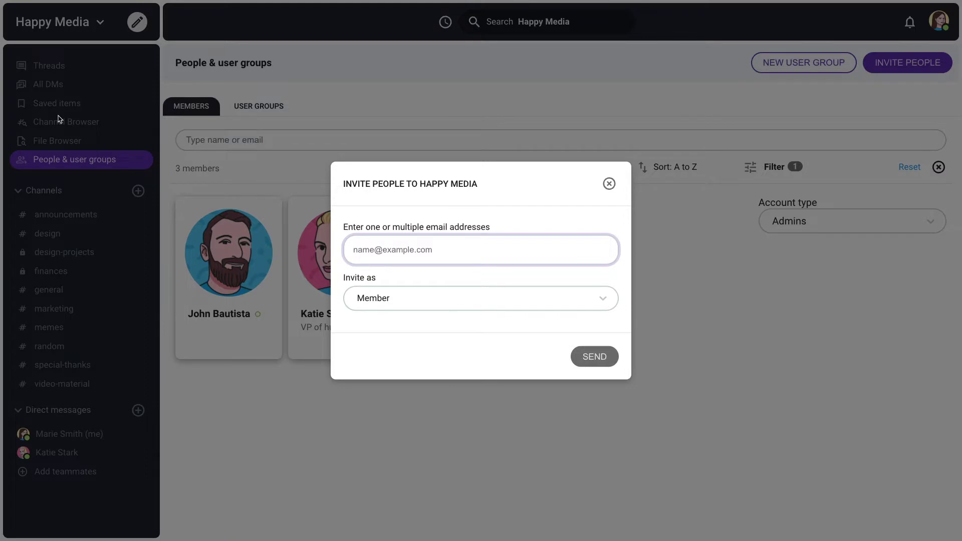
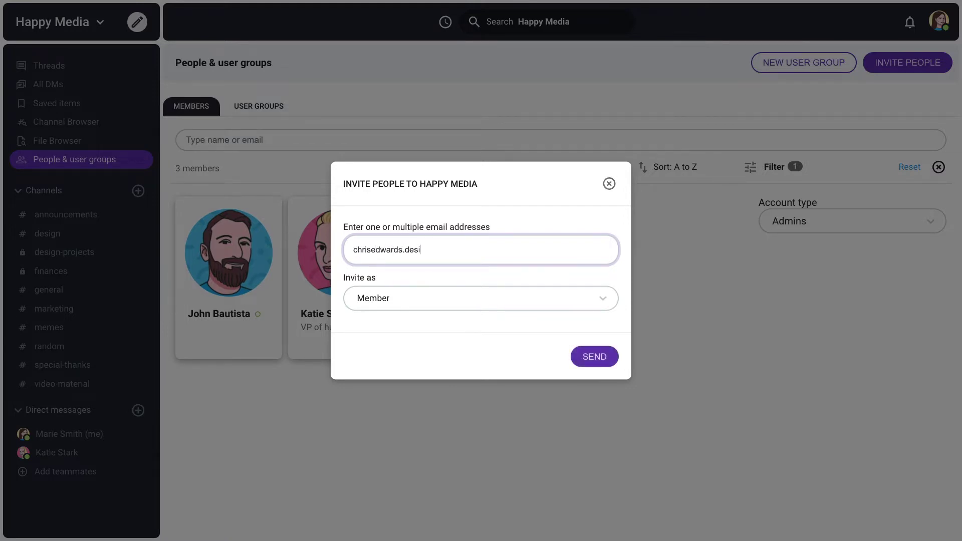
click(347, 292)
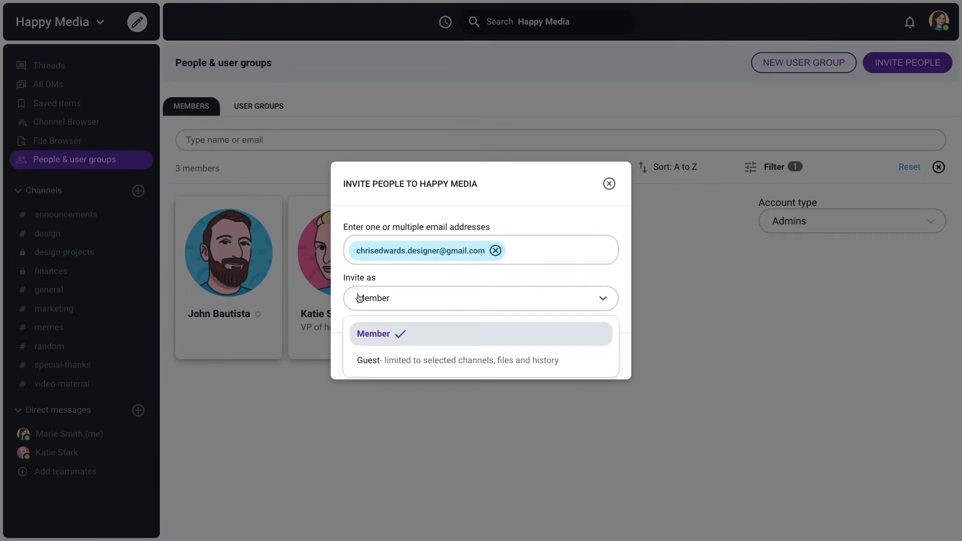
Invite the person as a Guest with access to the design and design-projects channels
click(381, 359)
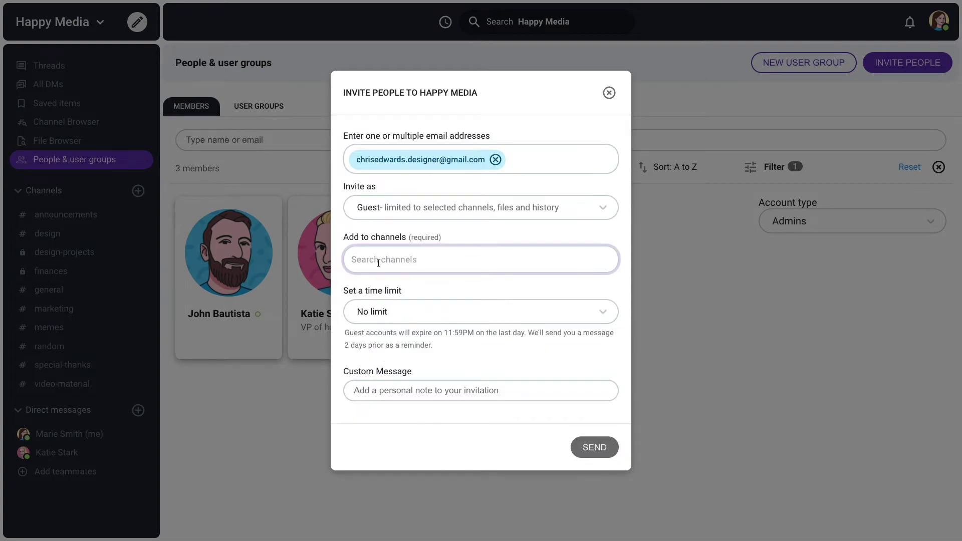
click(379, 263)
click(396, 355)
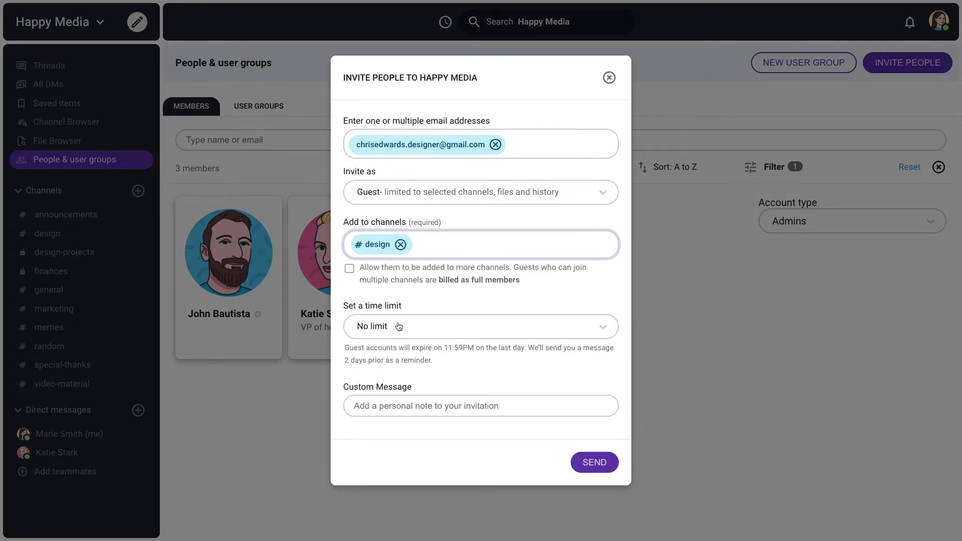
click(419, 241)
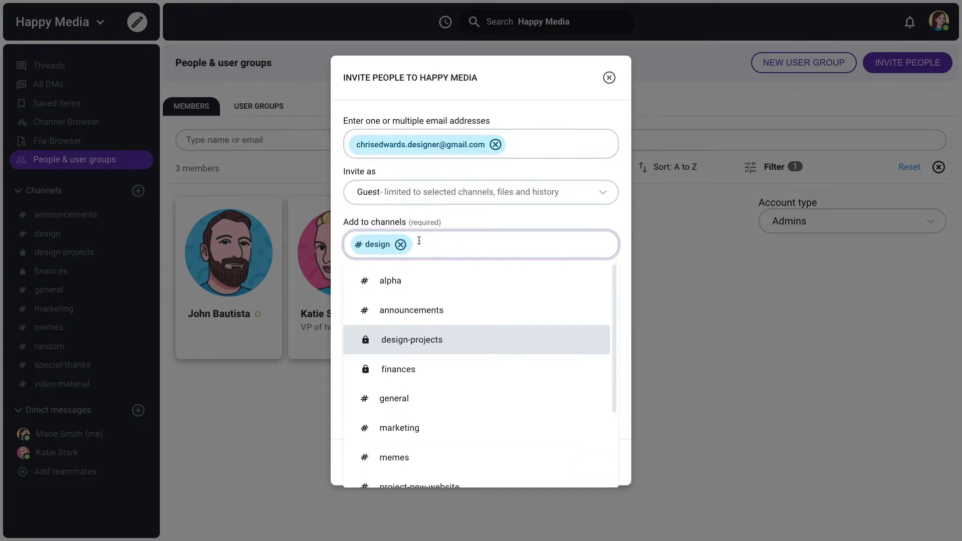
click(414, 337)
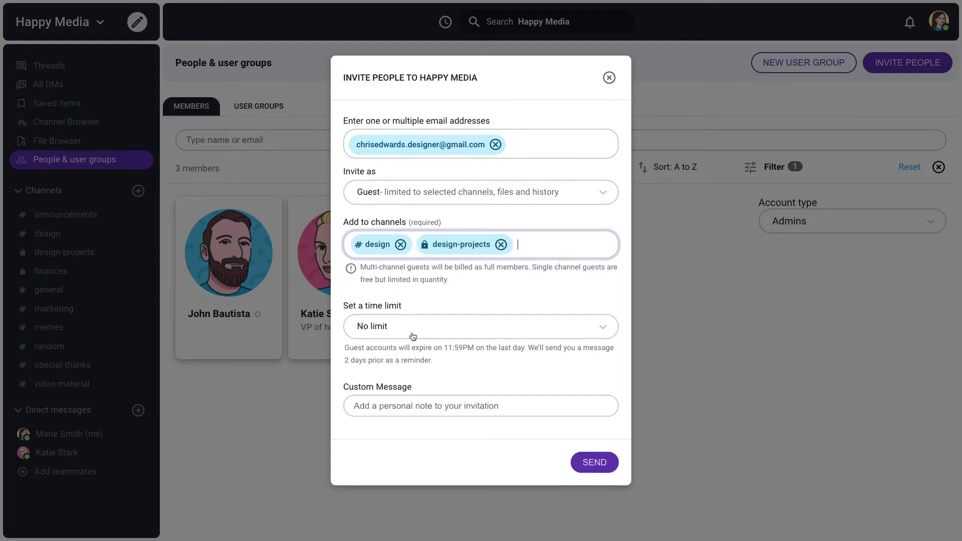
Set the guest's time limit to Custom with an expiry date of March 31, 2022
click(413, 337)
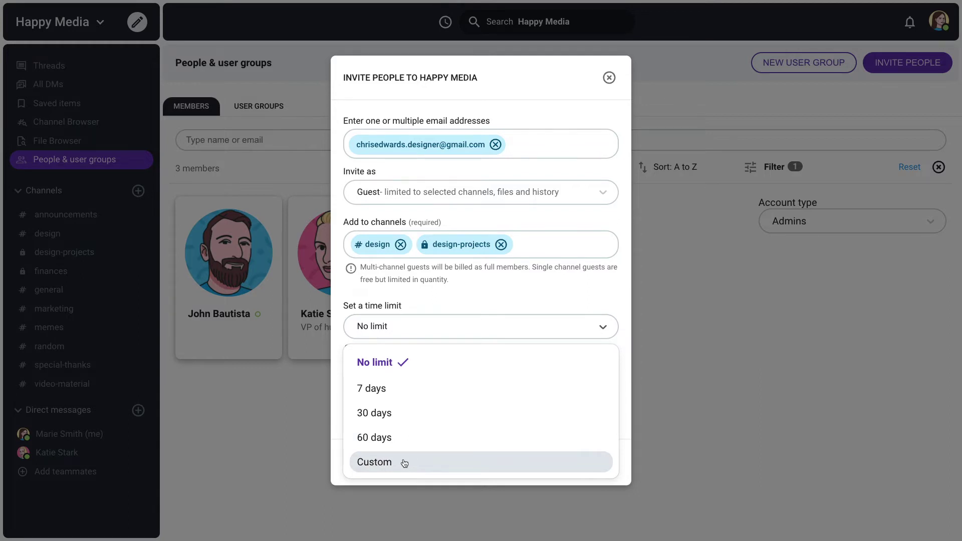
click(403, 420)
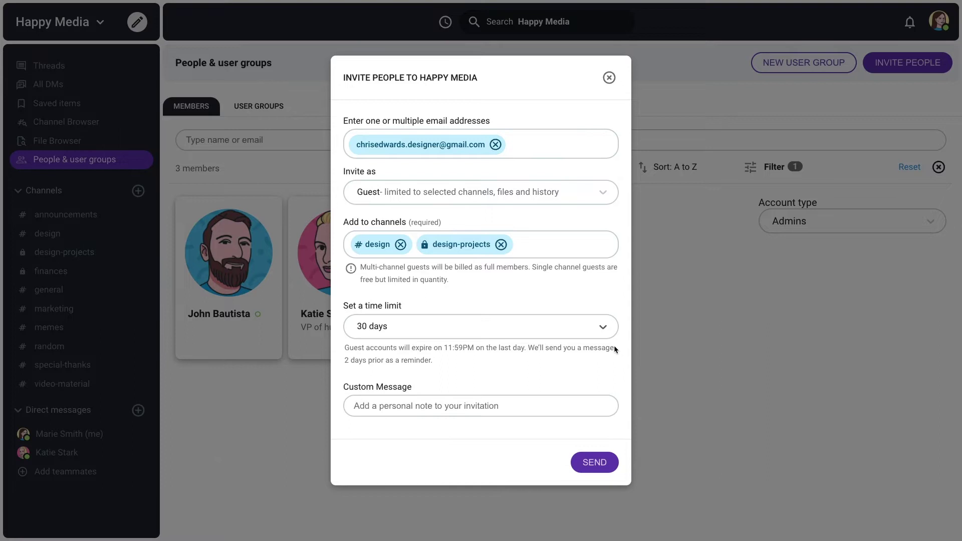
click(613, 330)
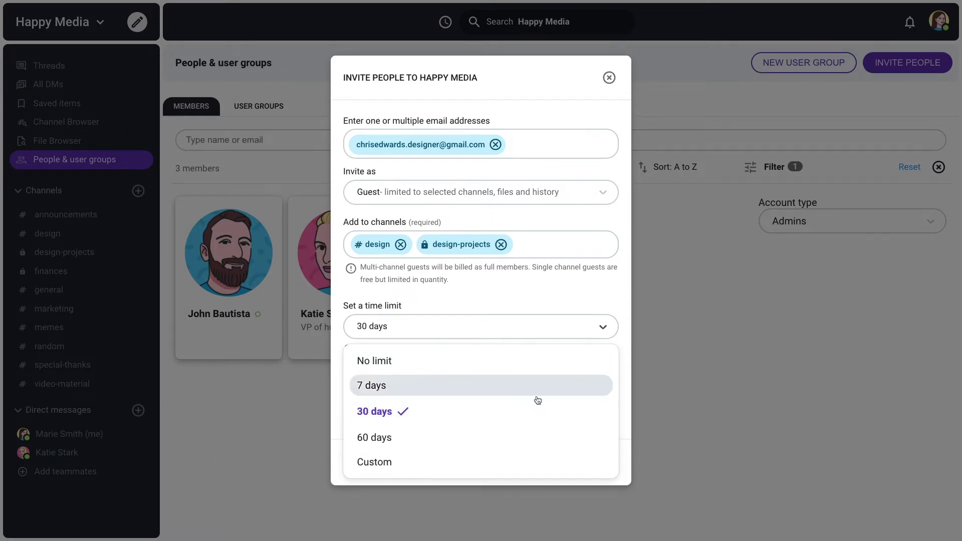
click(479, 461)
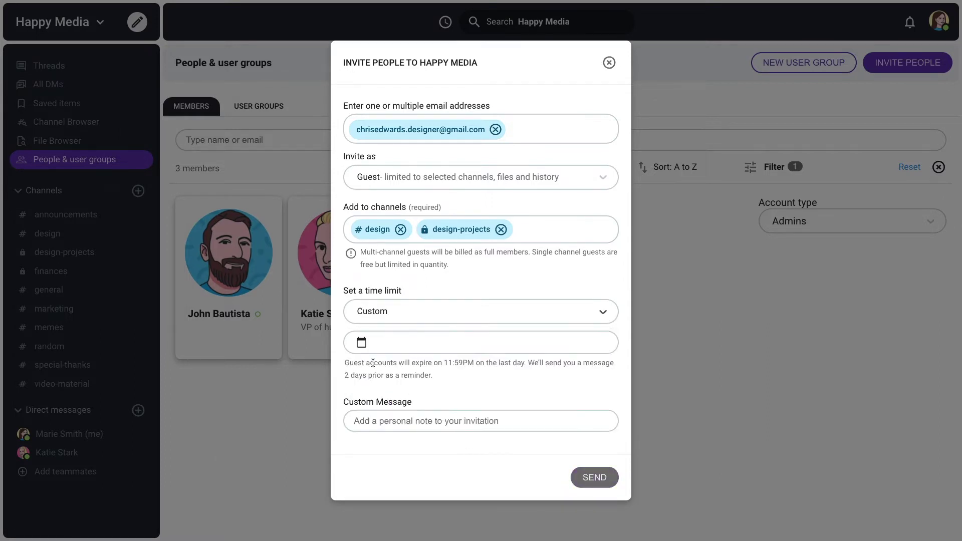
click(361, 344)
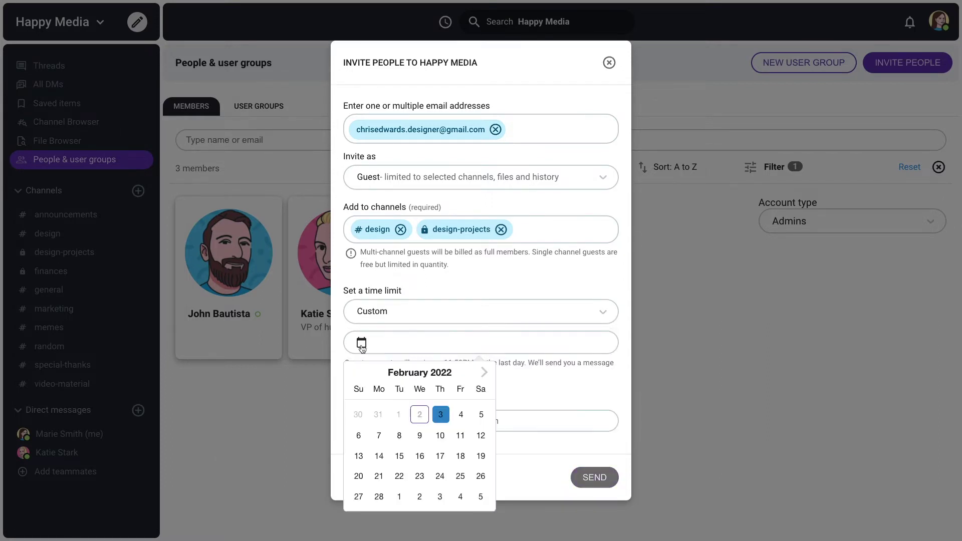
click(484, 372)
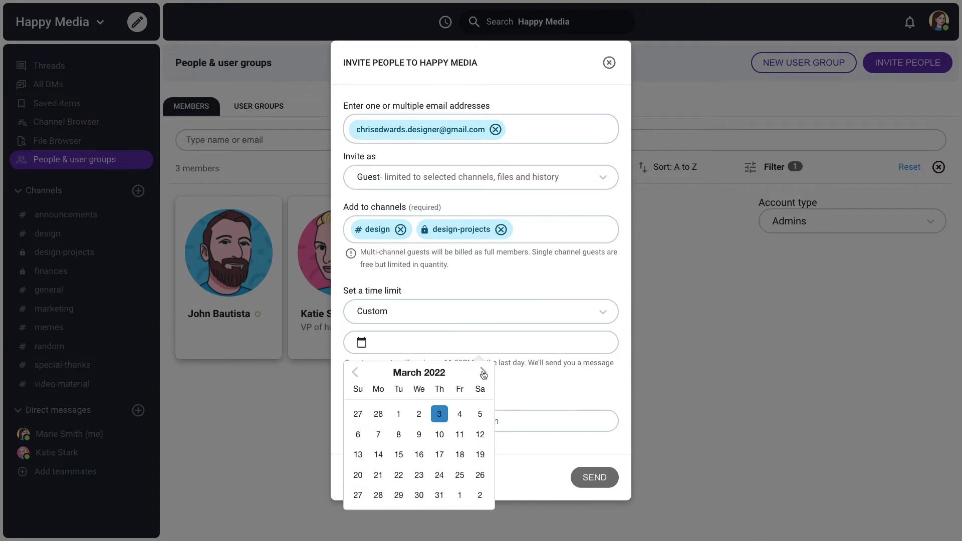
click(439, 494)
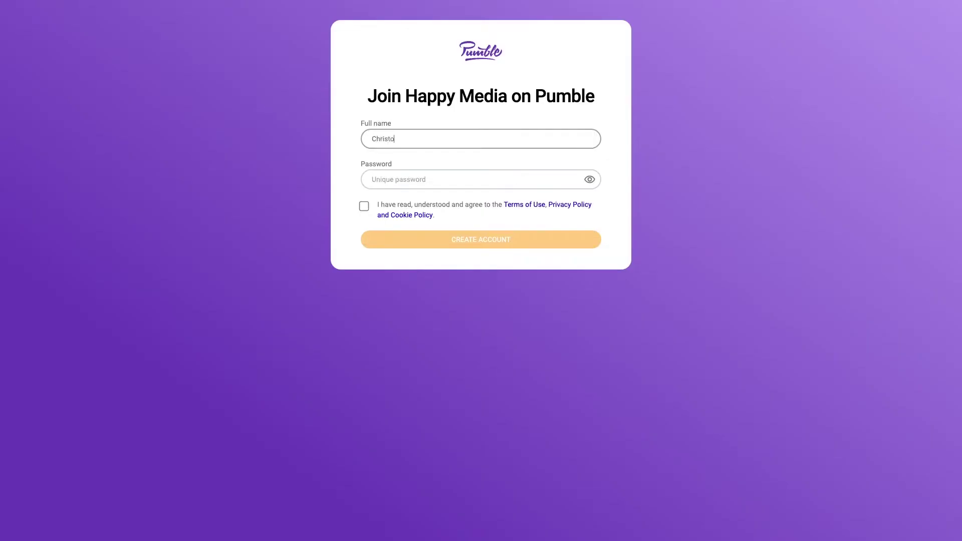
On the sign-up page, finish the guest's full name and start entering the account password
text(wards)
click(401, 179)
text(Pa)
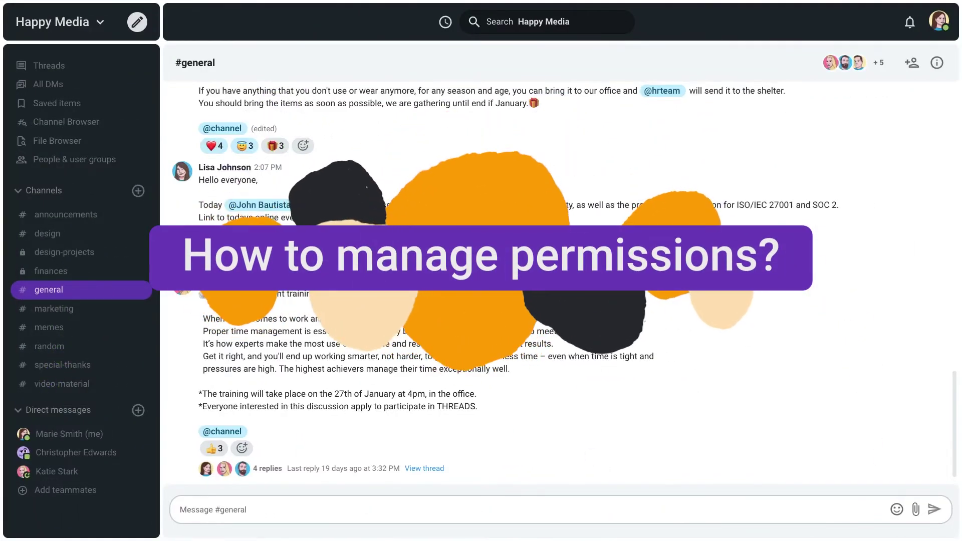
Go to Happy Media's Workspace settings and open the Manage members page
click(67, 32)
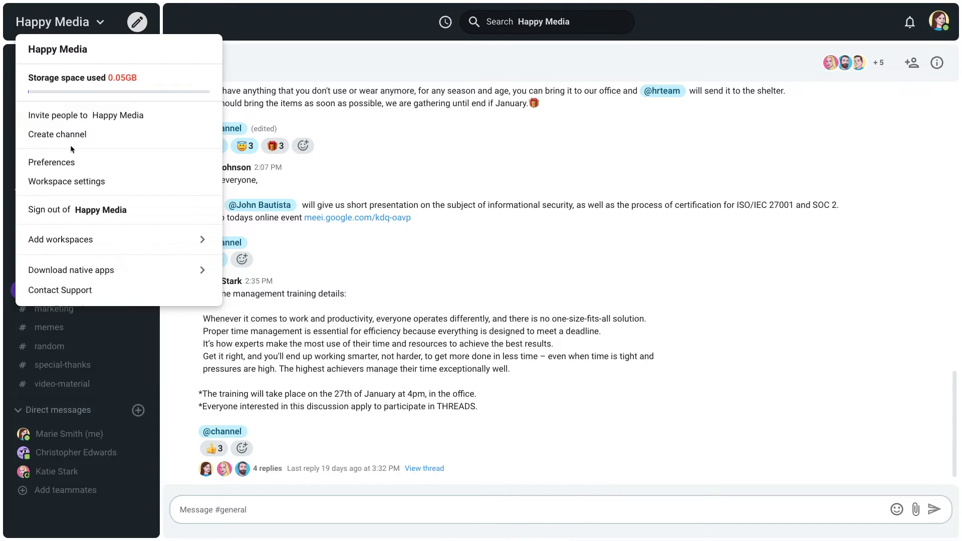
click(78, 181)
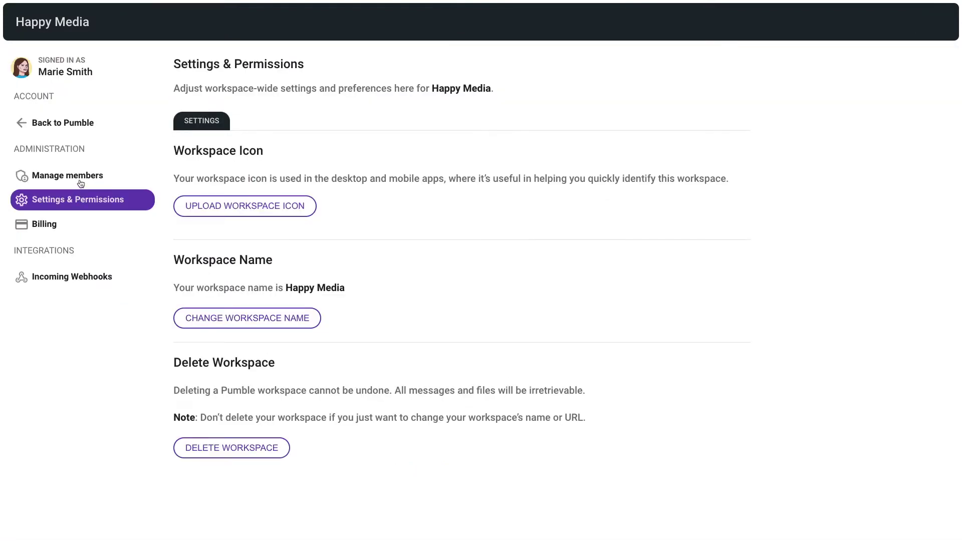
click(81, 183)
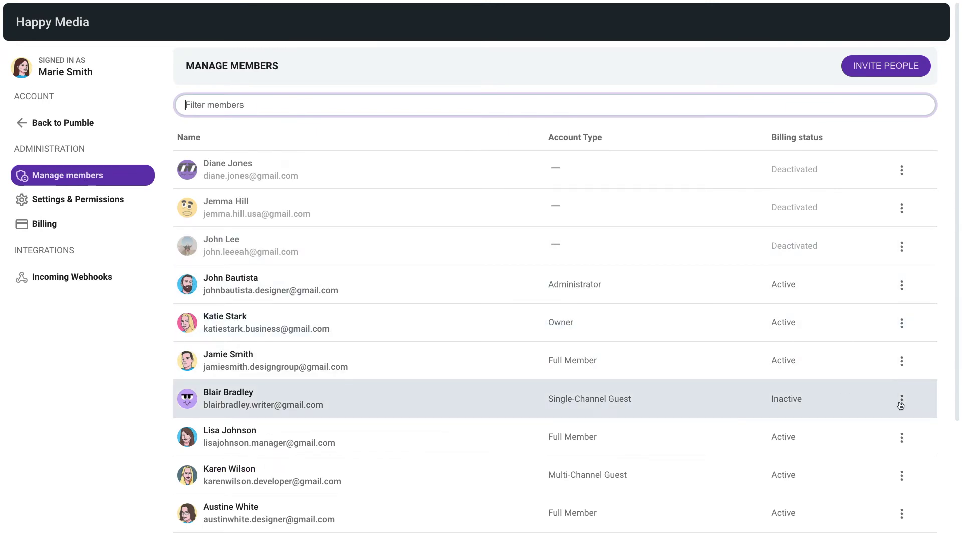
Edit the single-channel guest's info to switch their channel to video-material and save
click(901, 404)
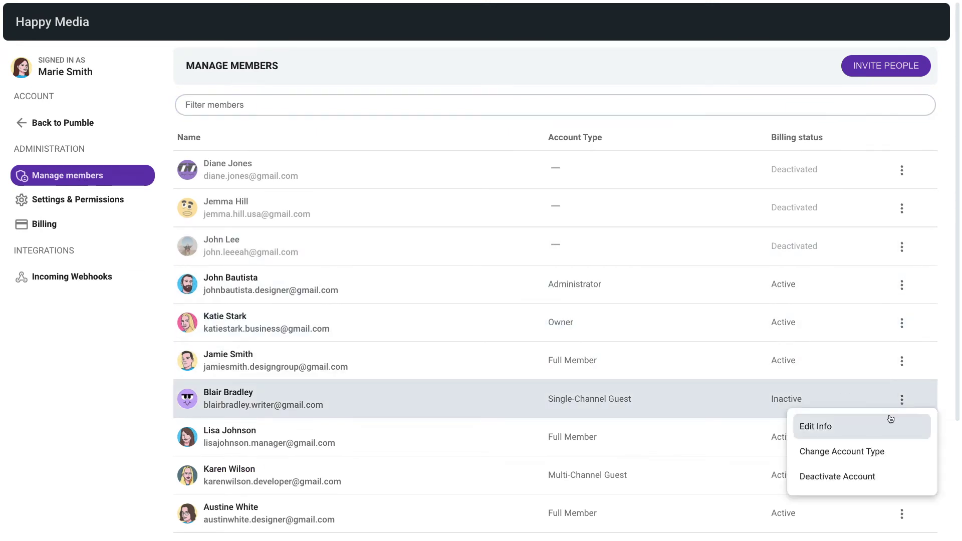
click(890, 424)
click(570, 293)
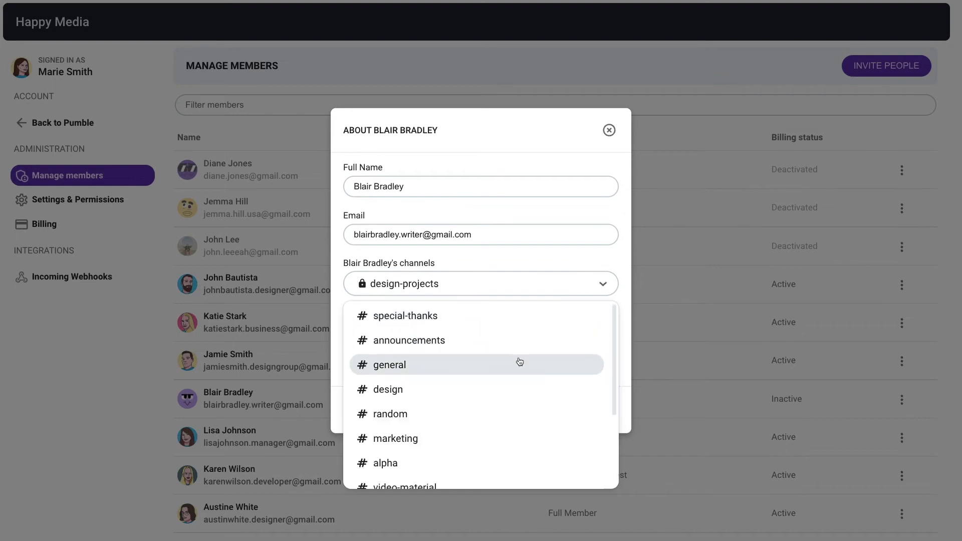
scroll(493, 420, down, 2)
click(494, 415)
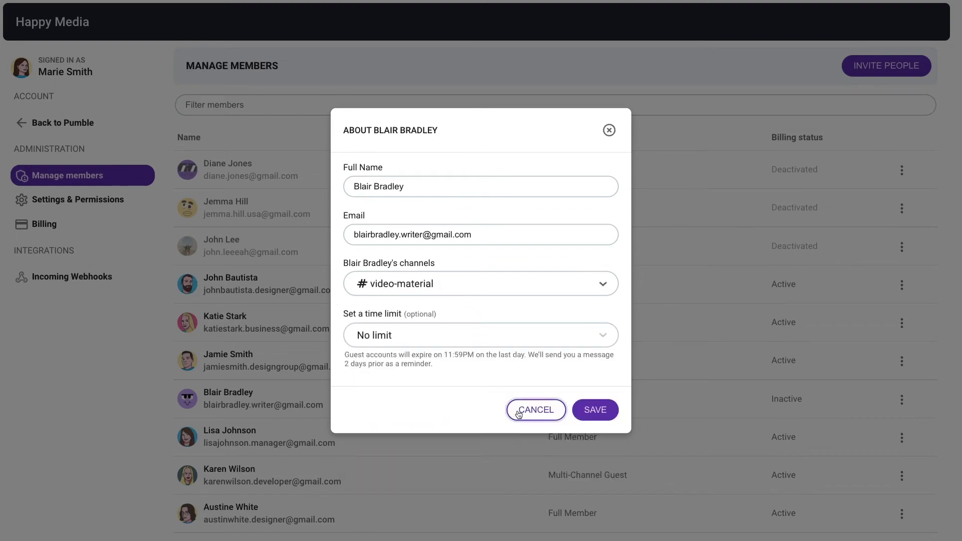
click(583, 413)
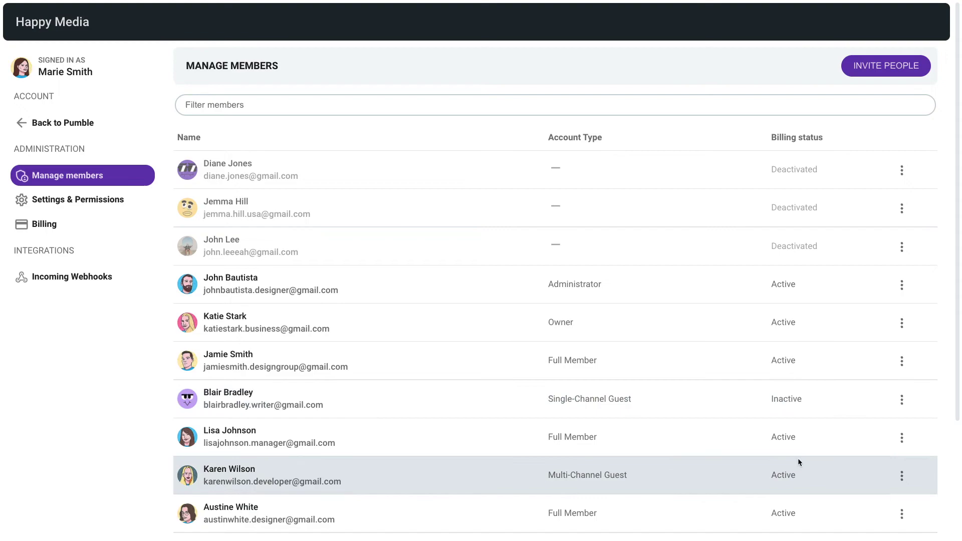
Edit the multi-channel guest: add project-new-website, remove random, and save
click(901, 478)
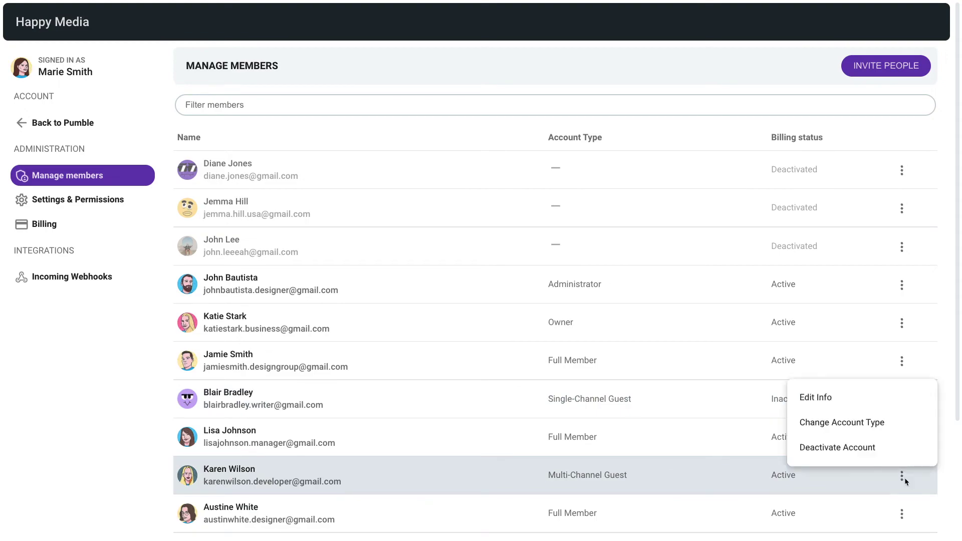
click(840, 405)
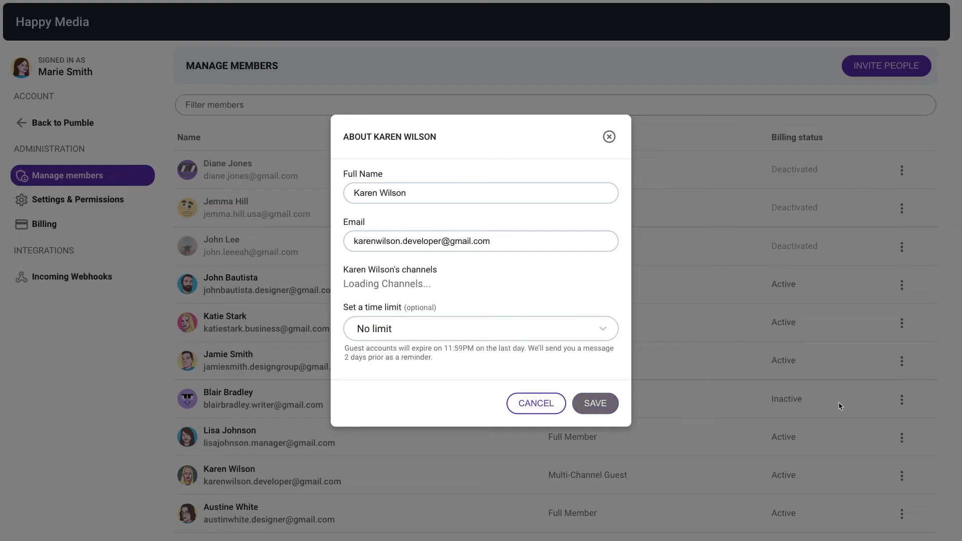
click(487, 294)
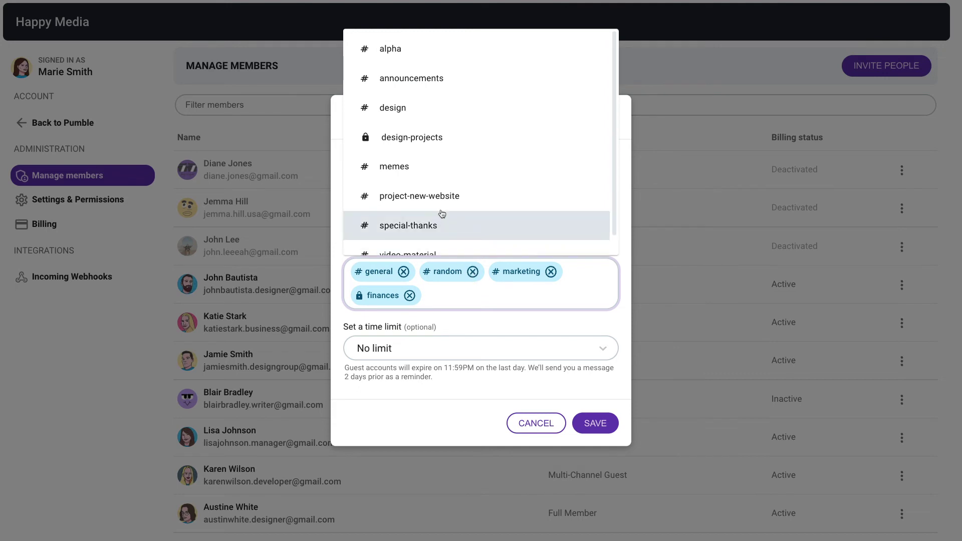
click(433, 196)
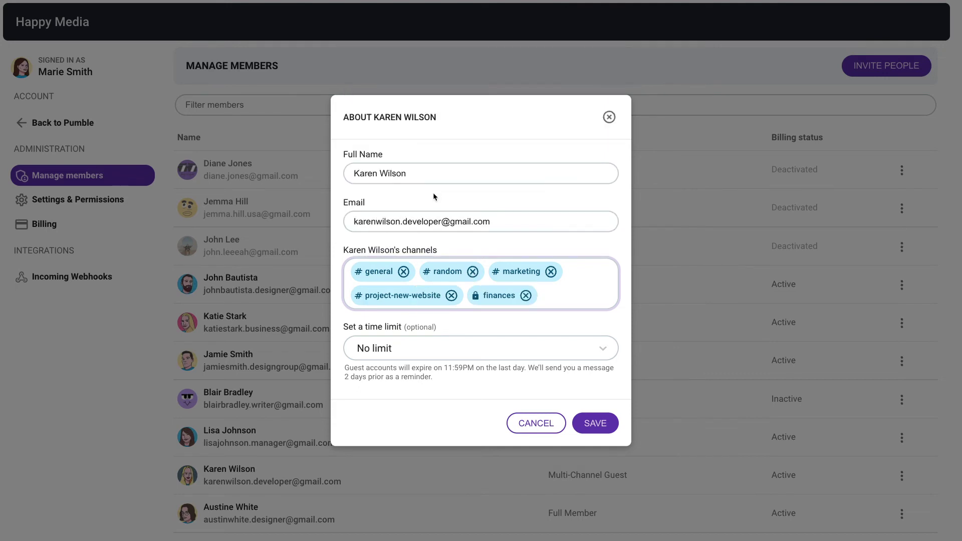
click(472, 272)
click(592, 421)
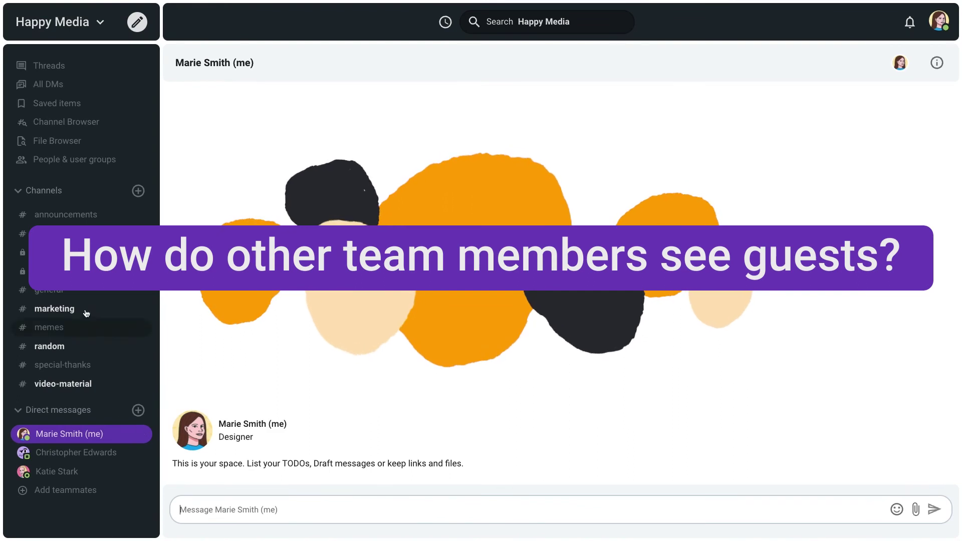
In People & user groups, search for a member by first name, then by 'designer'
click(88, 160)
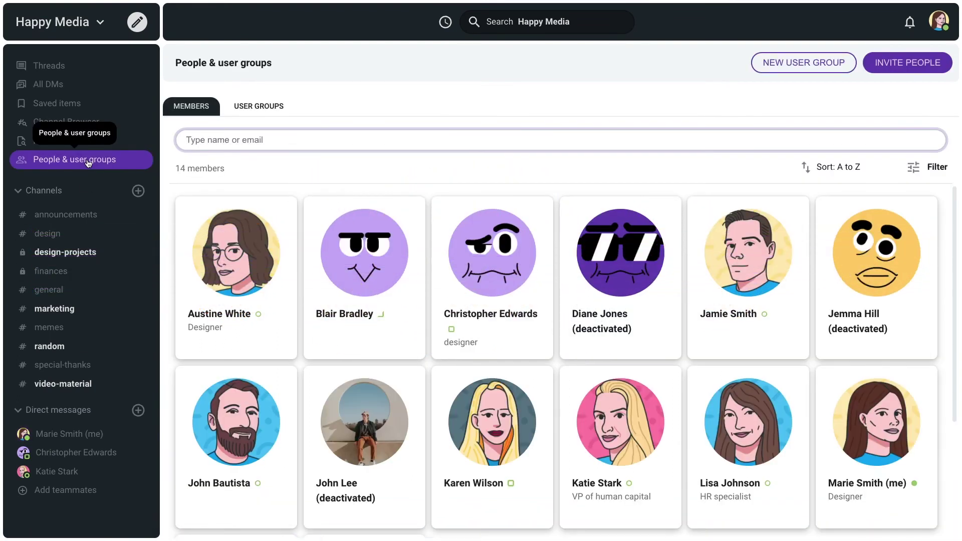
text(chris)
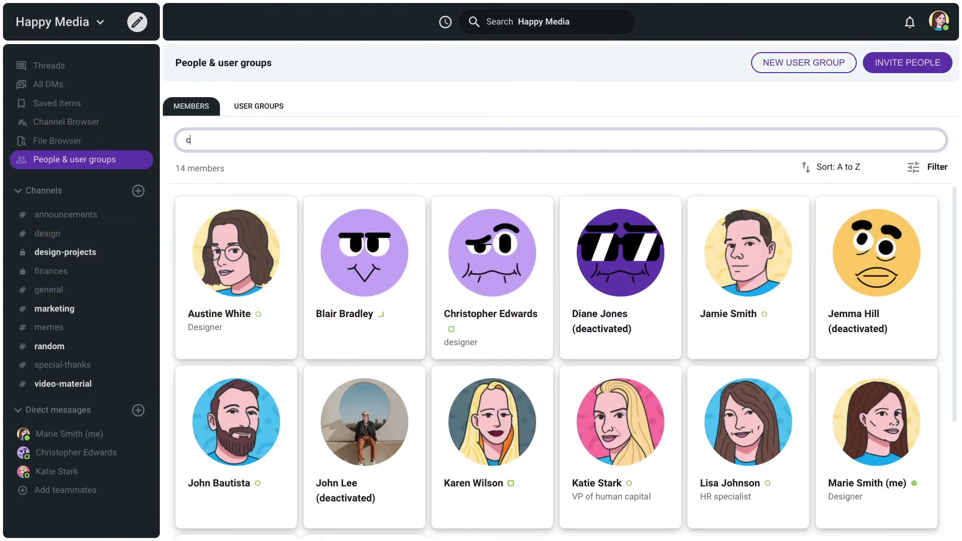
key(ctrl+a)
text(designer)
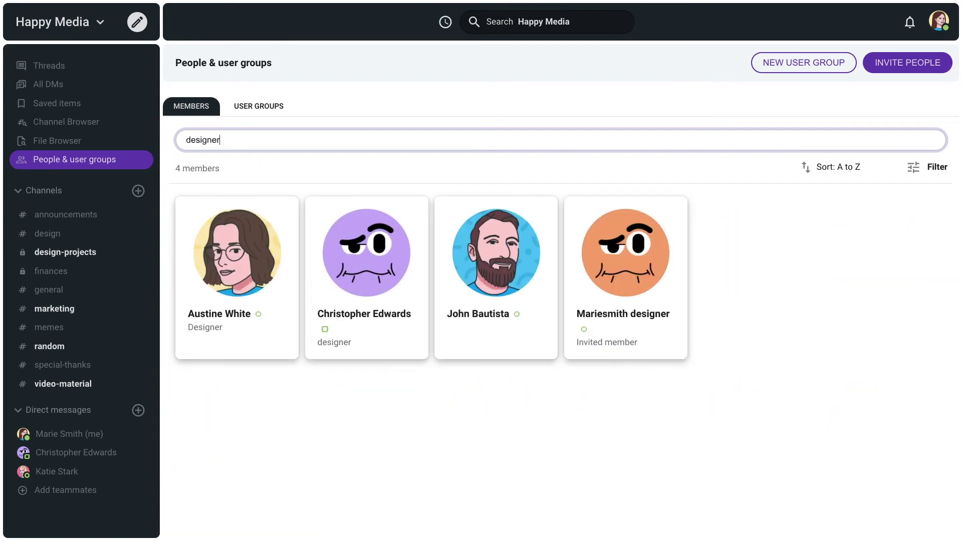
Search for the member by their email address, then clear the search box
key(ctrl+a)
key(BackSpace)
key(ctrl+a)
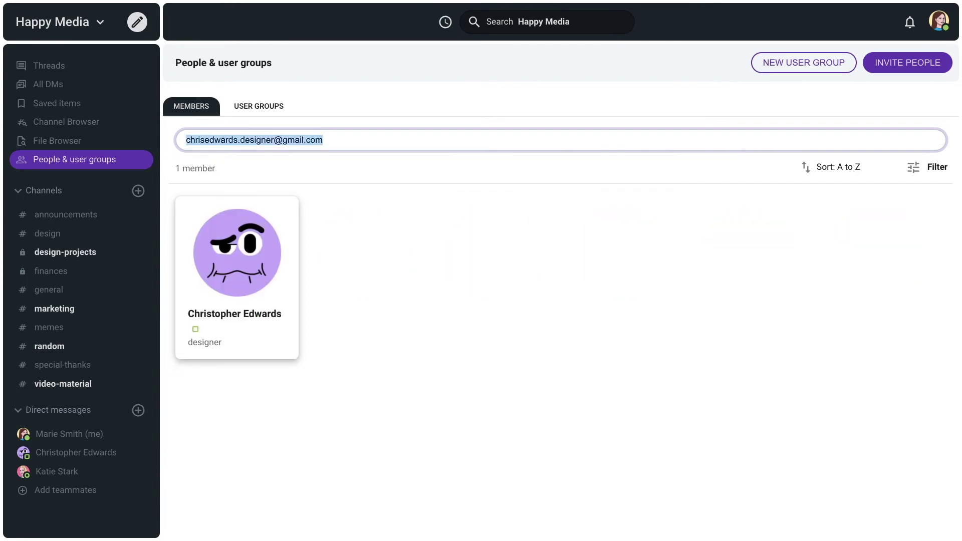
key(BackSpace)
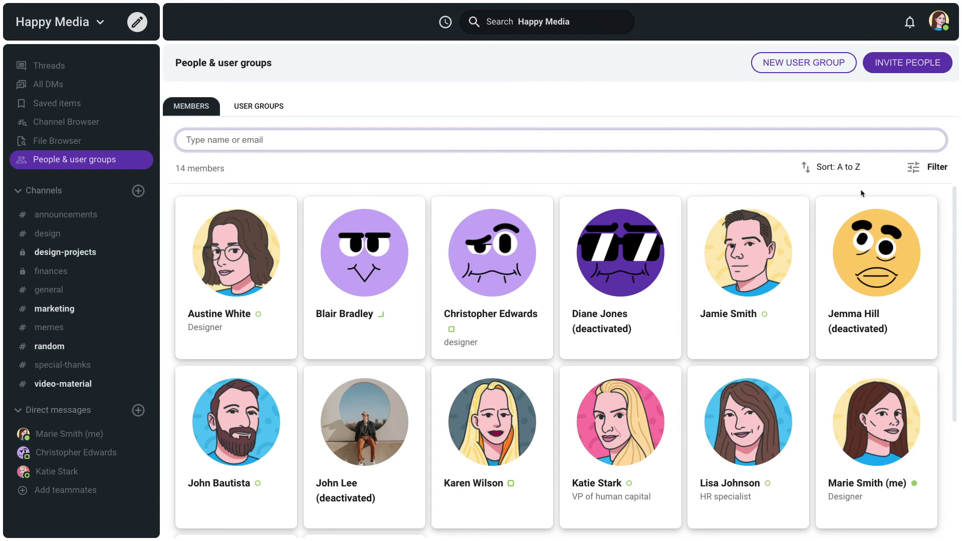
Filter members by Guests account type, open a guest's profile, then scroll Pumble's YouTube video page
click(928, 167)
click(872, 228)
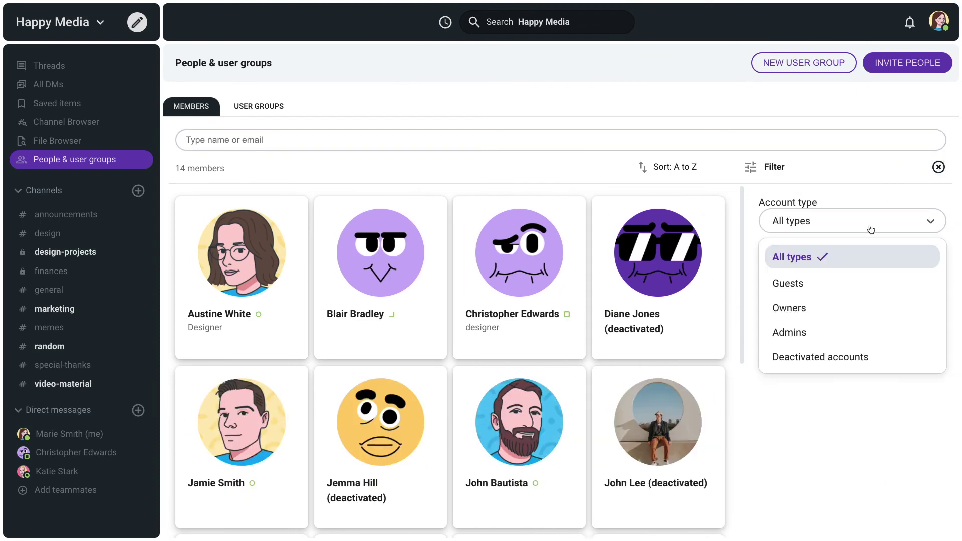
click(828, 289)
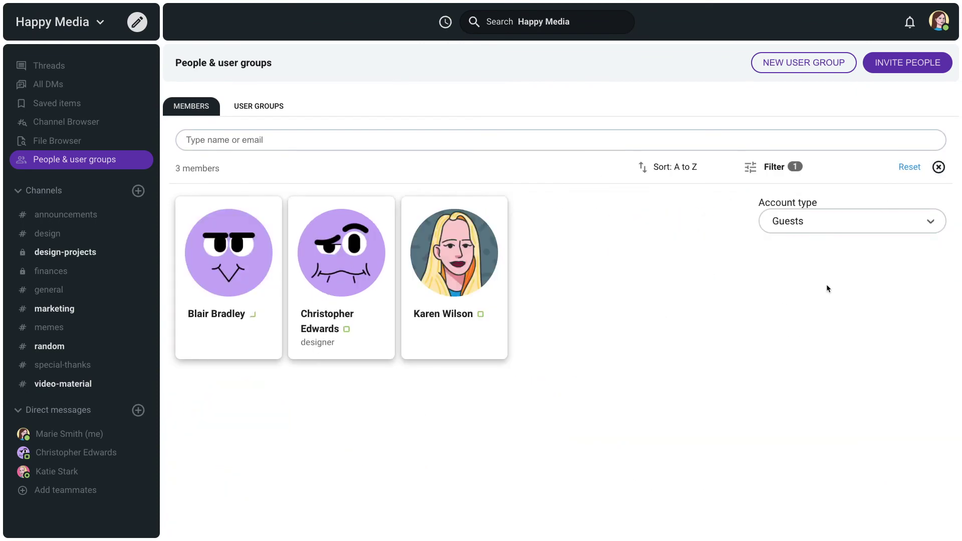
click(335, 276)
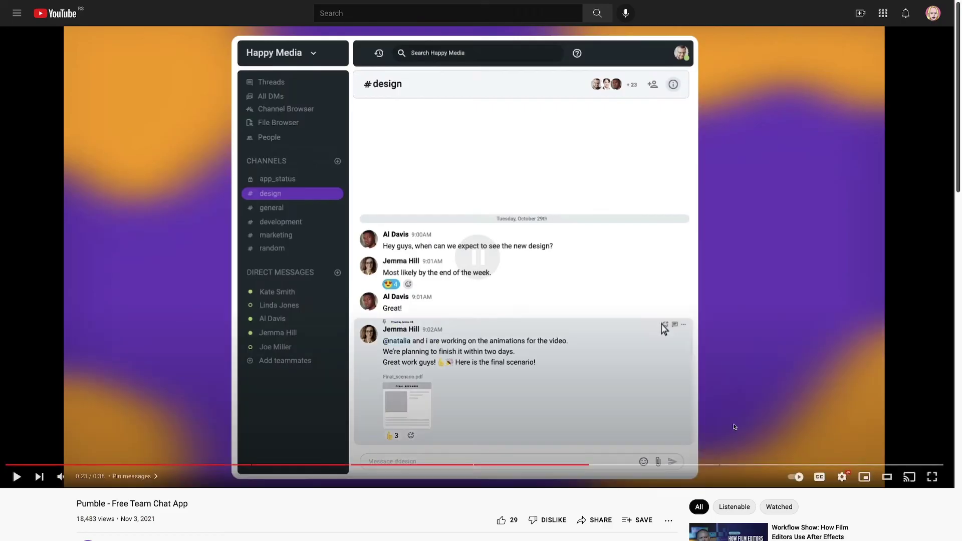
scroll(729, 427, down, 2)
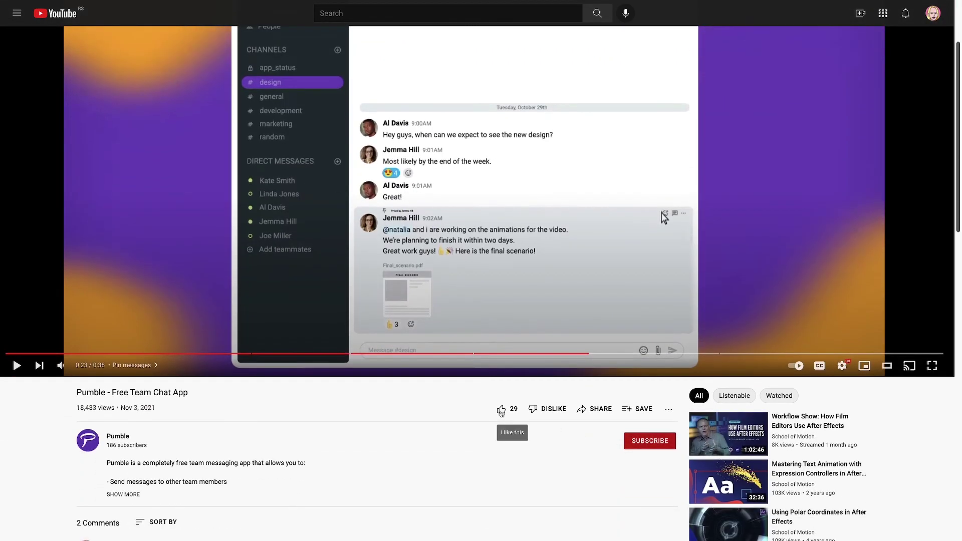